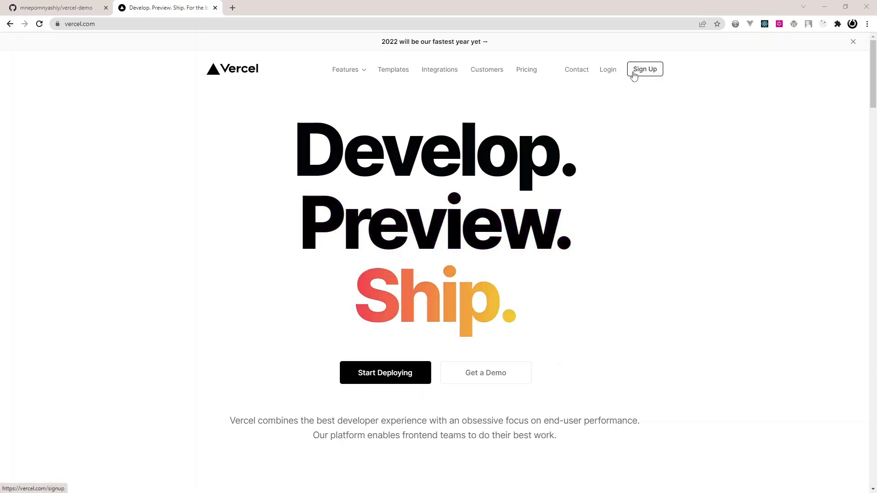
- Log in to Vercel using the GitHub account
click(610, 71)
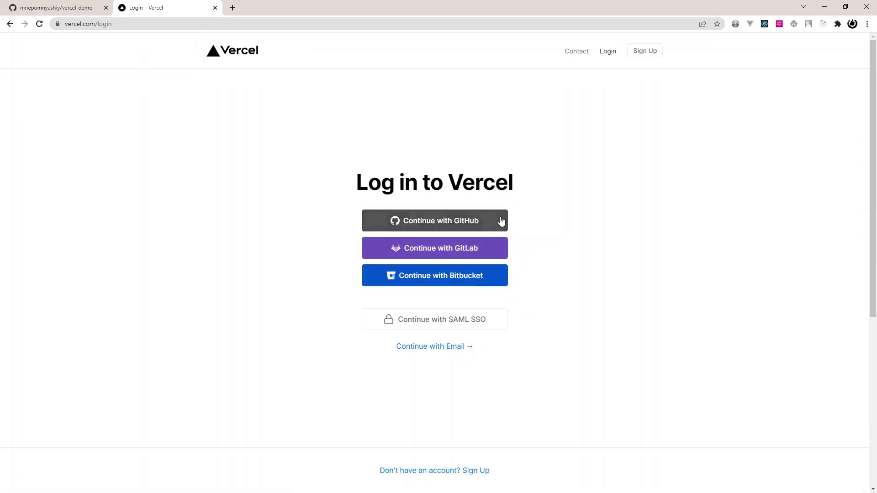
click(472, 233)
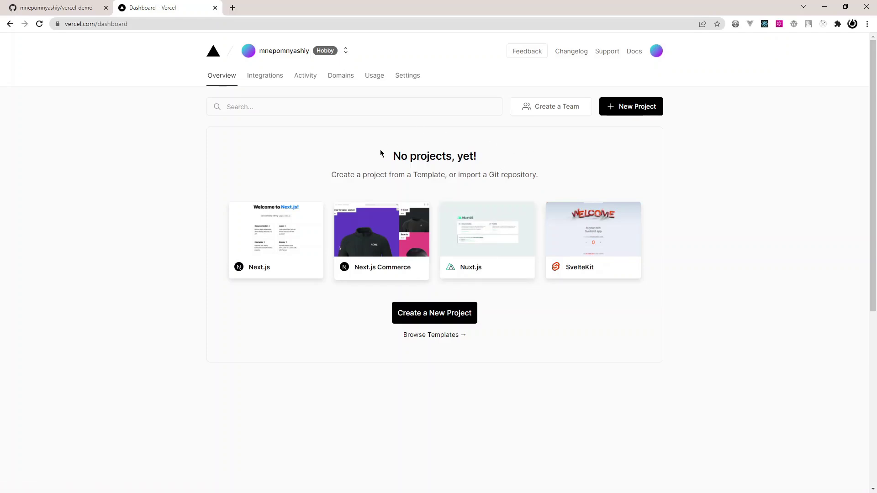
- Switch to Visual Studio Code, look into the src folder, and run the vercel-demo app locally with yarn start
key(alt+Tab)
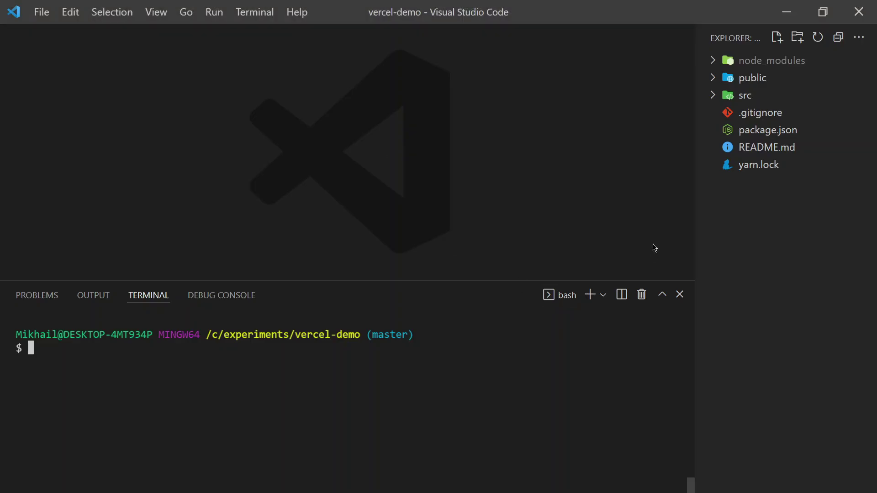
click(712, 95)
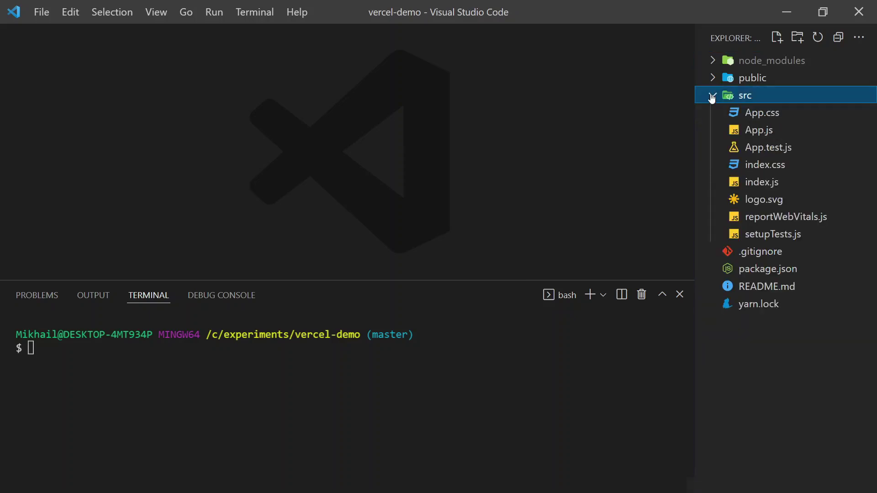
click(712, 96)
click(446, 372)
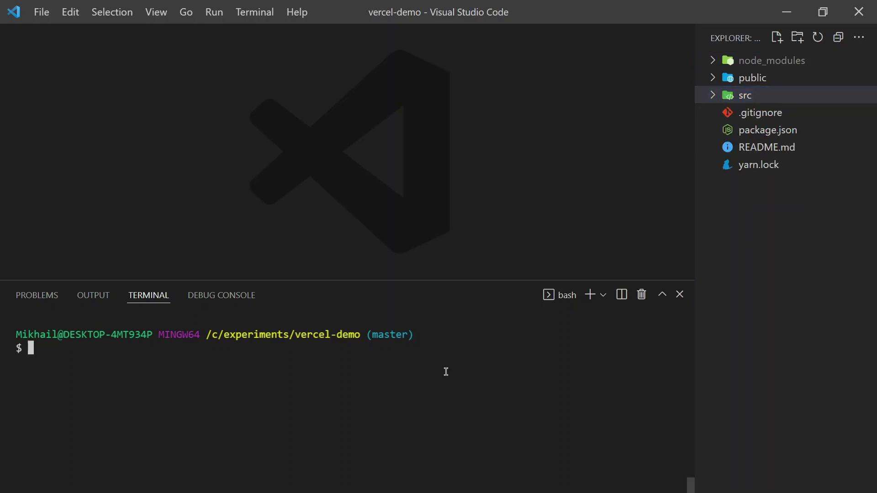
text(yarn start)
key(Return)
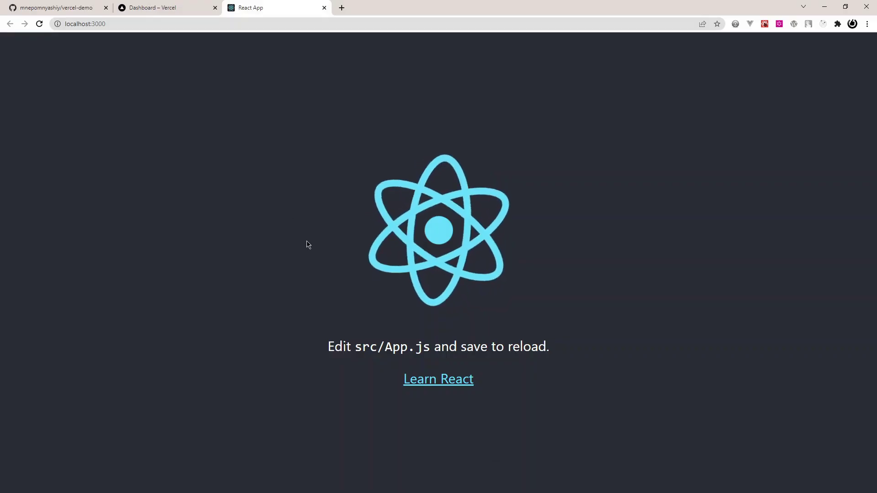
- Review the vercel-demo repository page on GitHub, including its README, and return to the Vercel dashboard
click(175, 11)
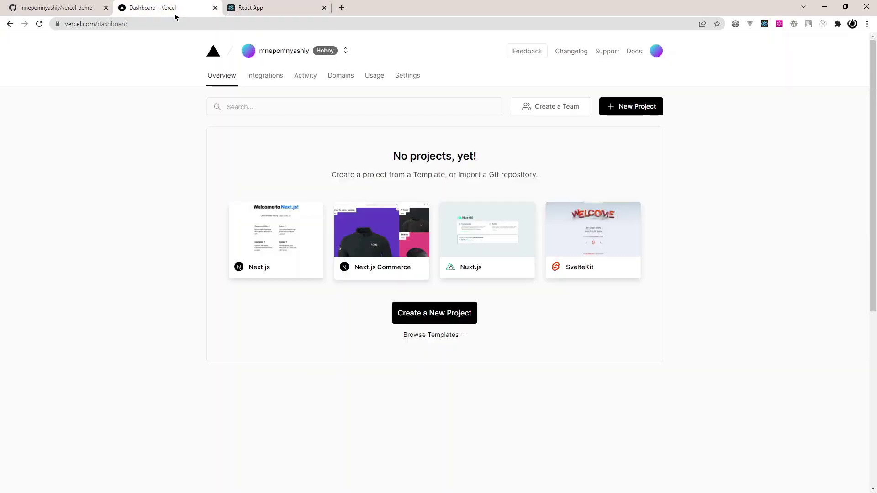
click(43, 9)
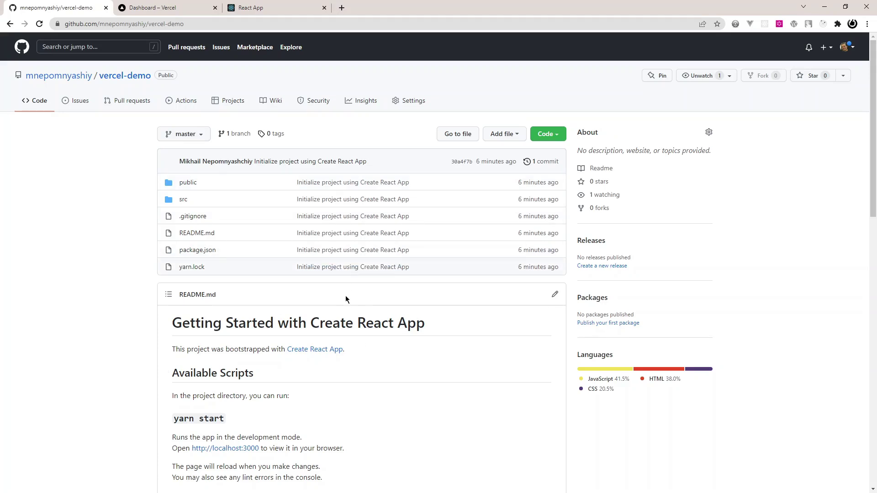
scroll(208, 300, down, 4)
scroll(310, 268, up, 4)
click(154, 6)
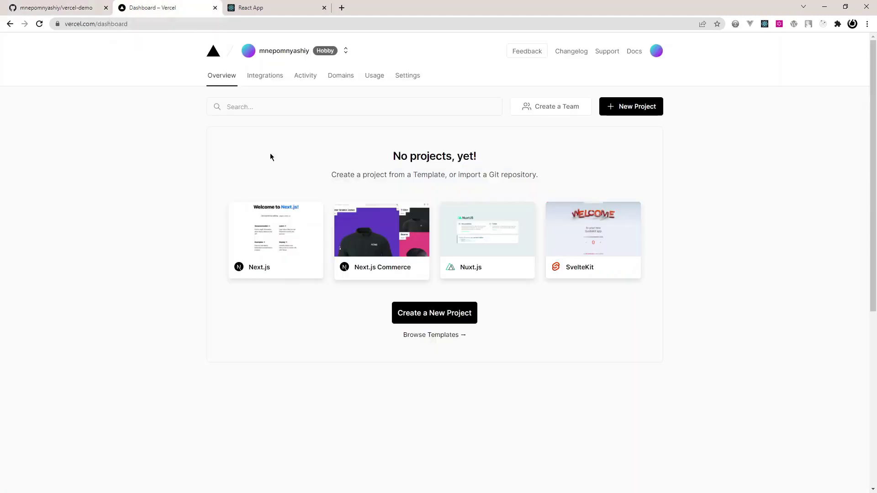
- Start a new Vercel project and add the GitHub account by installing the Vercel app for all repositories
click(647, 112)
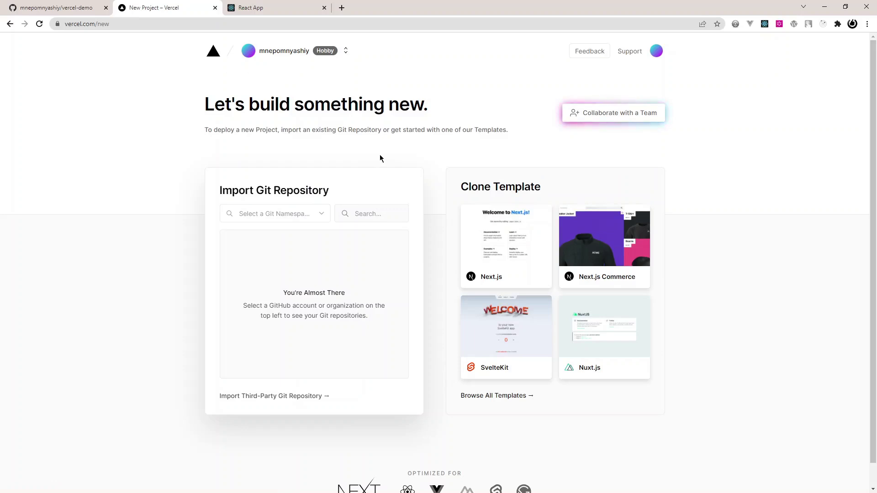
click(284, 214)
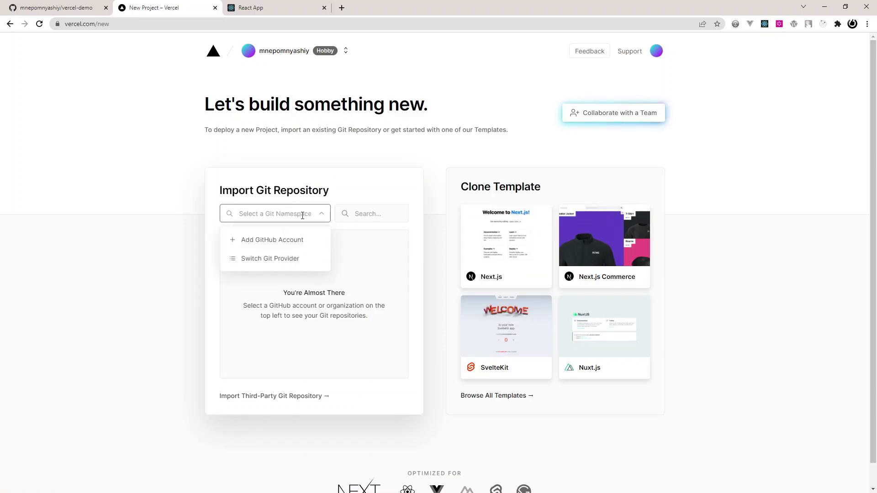
click(285, 242)
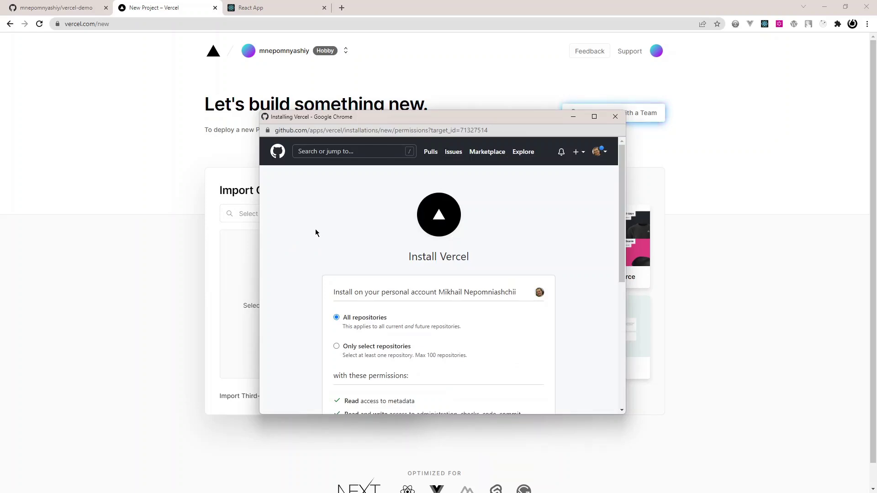
scroll(315, 233, down, 3)
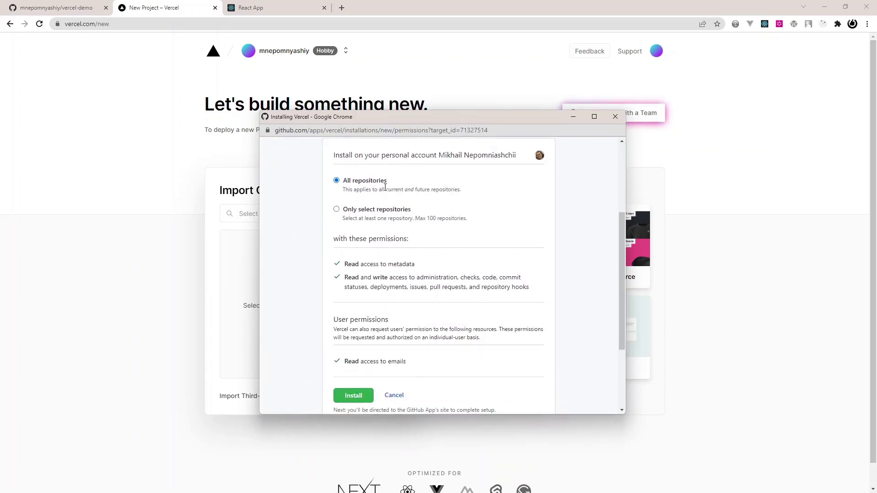
click(348, 395)
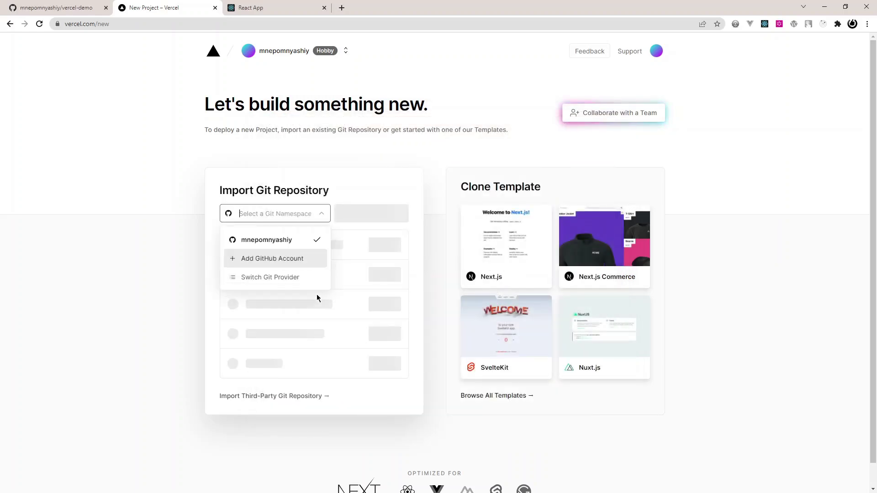
click(442, 205)
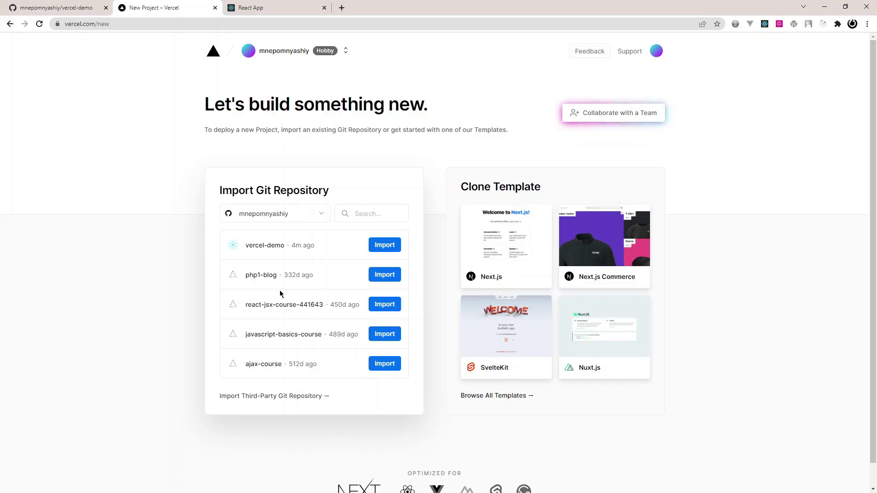
- Import the vercel-demo Git repository into the new project
drag(286, 246, 247, 245)
click(305, 255)
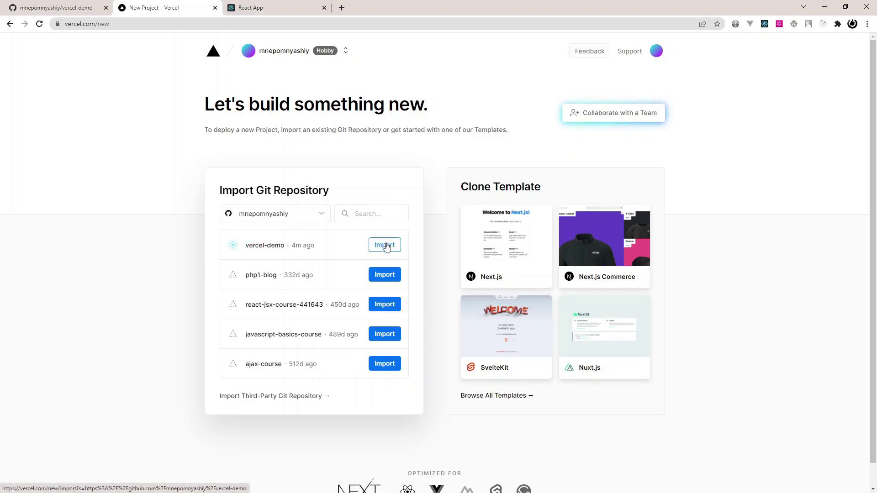
click(387, 249)
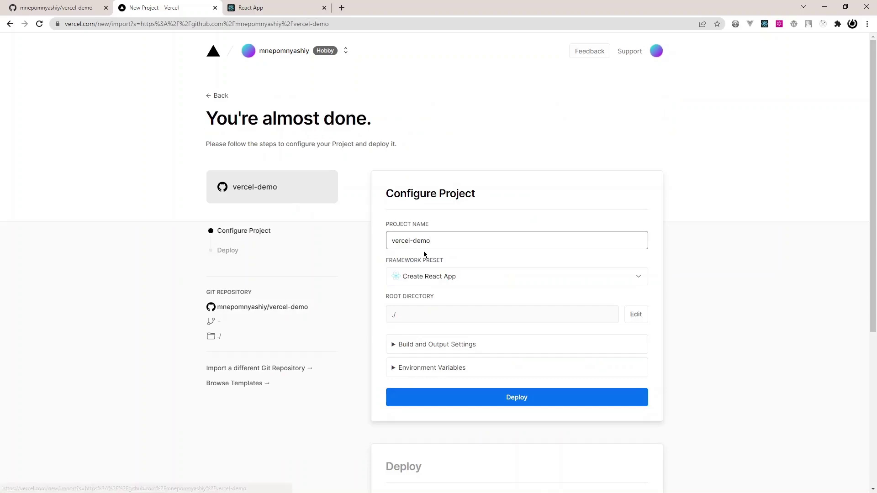
- Examine the available framework presets in the project configuration, keeping Create React App
scroll(670, 293, down, 1)
scroll(670, 290, down, 2)
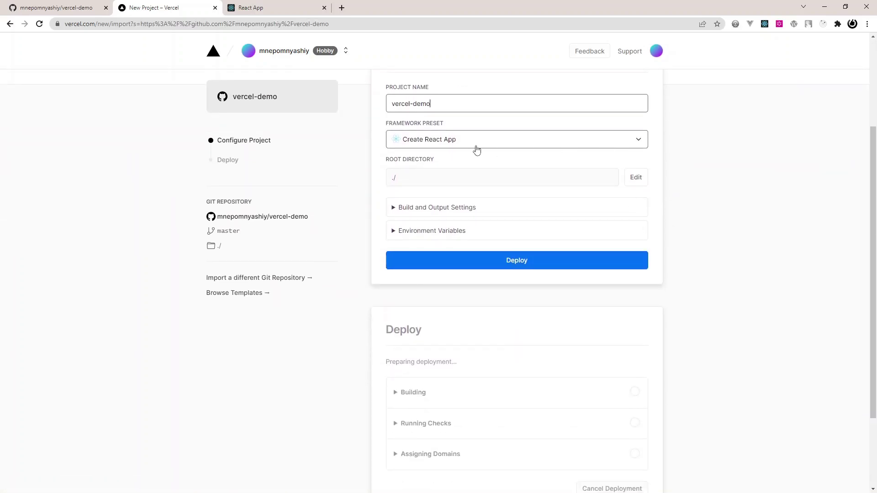
click(492, 144)
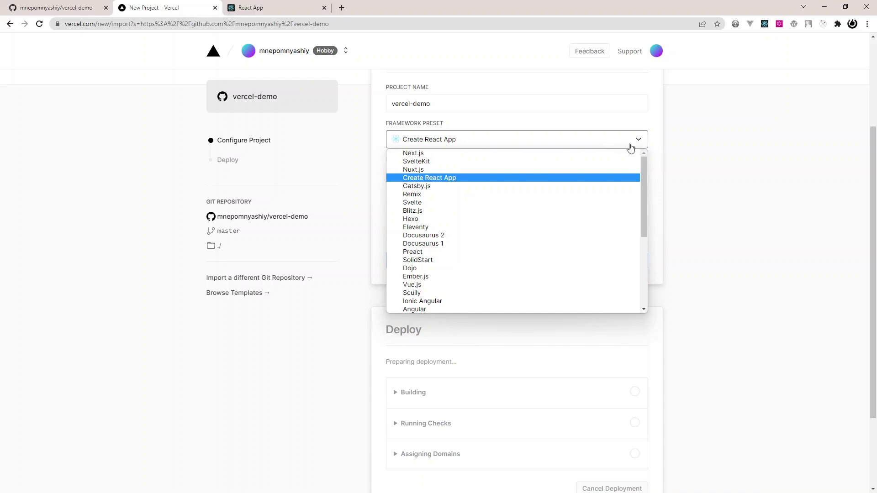
click(679, 158)
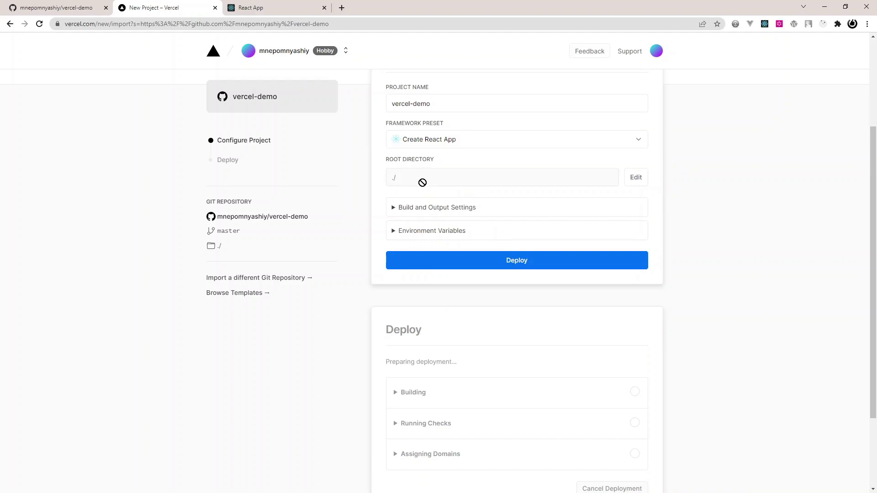
- Inspect the Build and Output Settings and the Environment Variables fields, trying the build command override, and collapse both sections
click(440, 207)
click(461, 357)
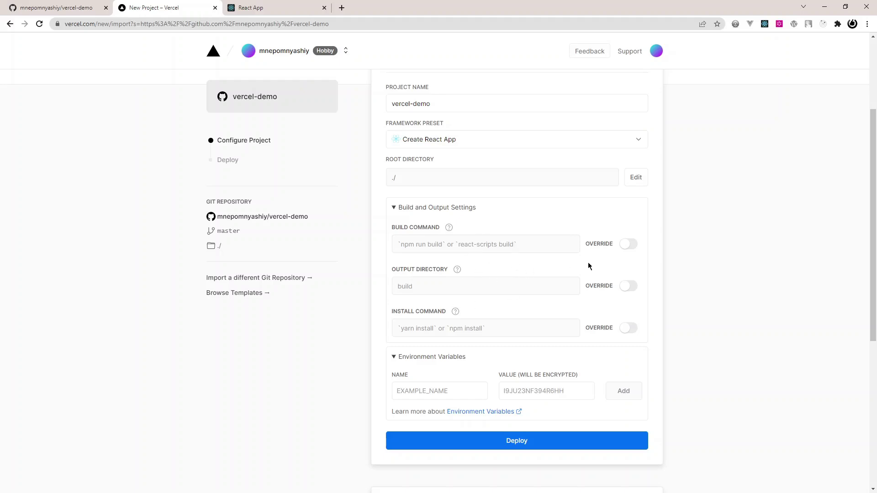
click(629, 246)
click(629, 246)
scroll(443, 364, down, 2)
click(443, 301)
click(541, 300)
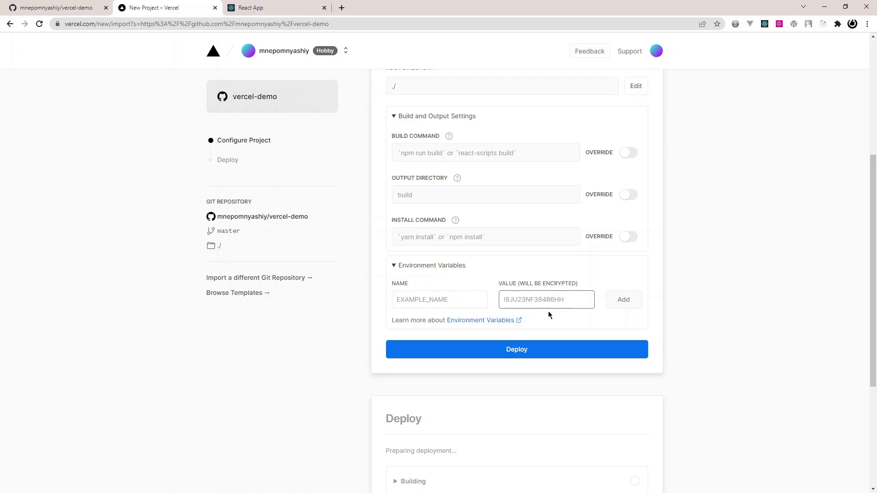
scroll(456, 291, up, 2)
click(396, 209)
click(393, 231)
- Deploy the vercel-demo project and go to its dashboard
click(516, 269)
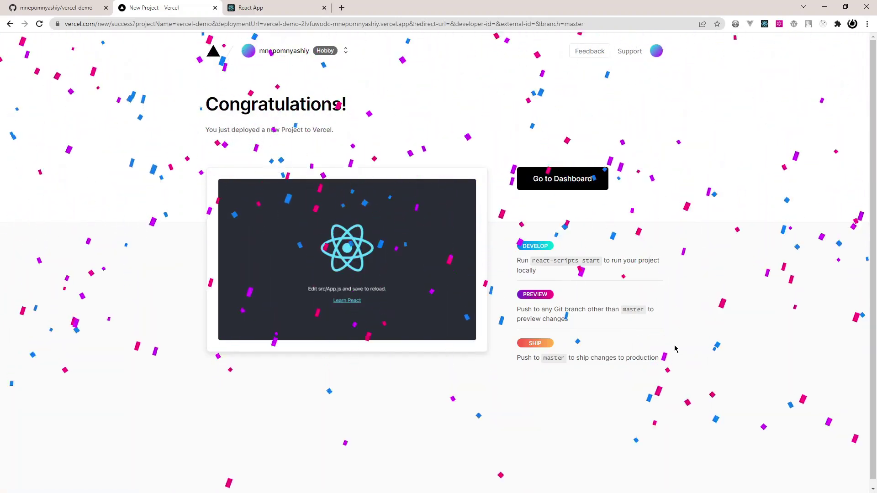
click(560, 179)
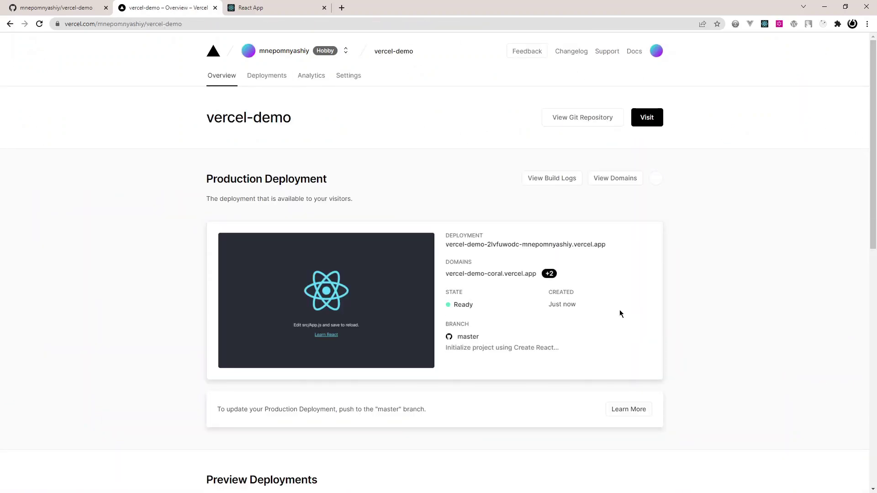
- Look through the production and preview deployment sections and visit the site at vercel-demo-coral.vercel.app
scroll(619, 311, down, 2)
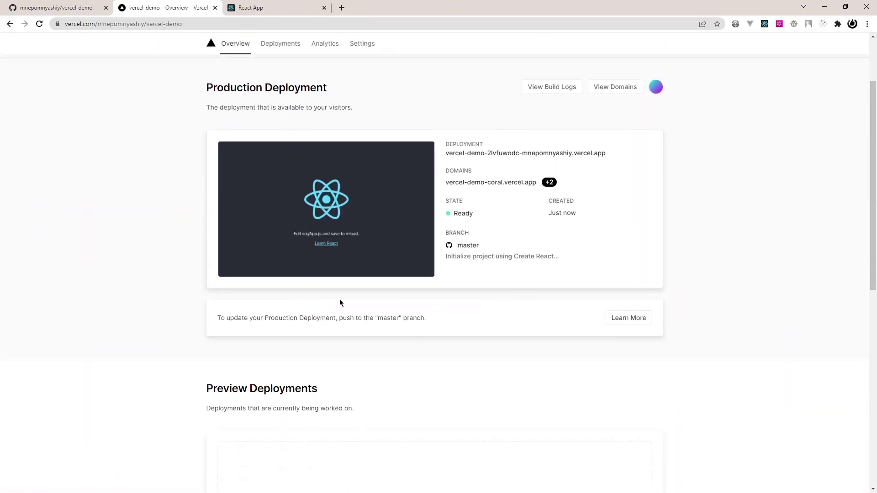
scroll(393, 287, down, 4)
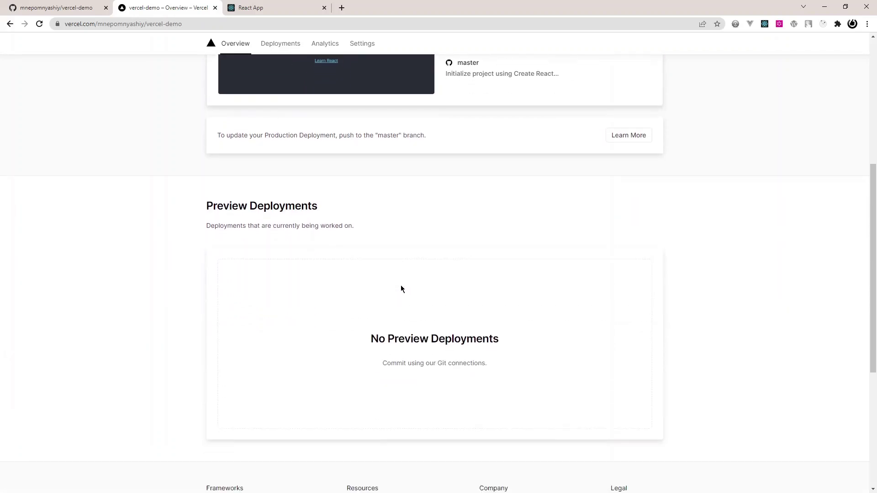
scroll(401, 285, up, 4)
scroll(484, 286, up, 1)
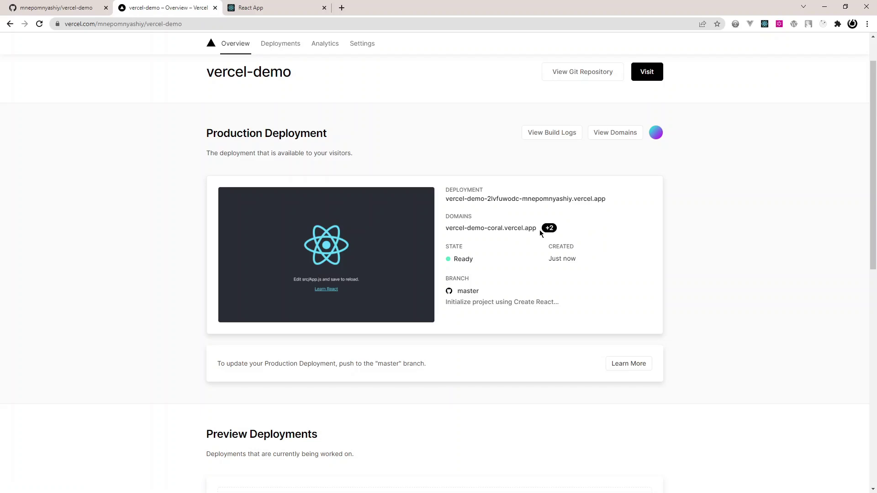
click(497, 231)
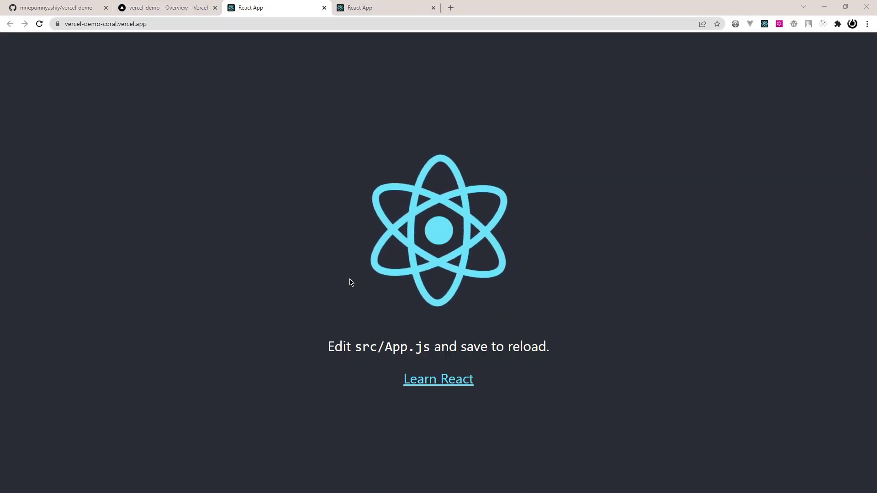
- Switch to Visual Studio Code and open App.js from the src folder
key(alt+Tab)
click(716, 101)
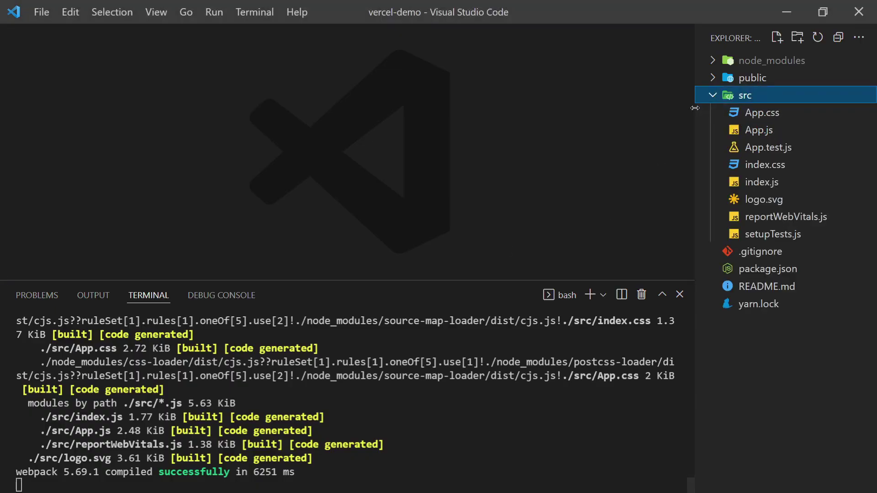
click(780, 133)
scroll(341, 155, down, 2)
scroll(341, 155, down, 1)
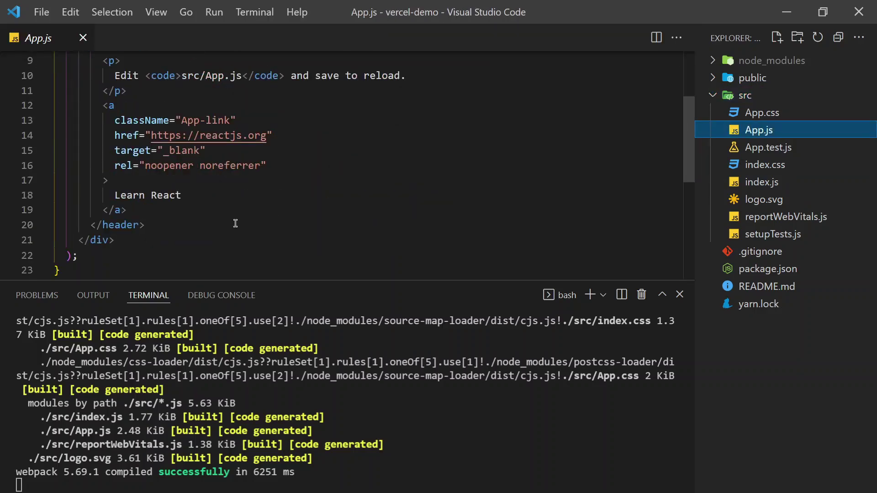
- Delete the paragraph and the Learn React link from the header in App.js, leaving only the logo image, and save the file
scroll(217, 224, up, 2)
drag(103, 139, 198, 174)
key(BackSpace)
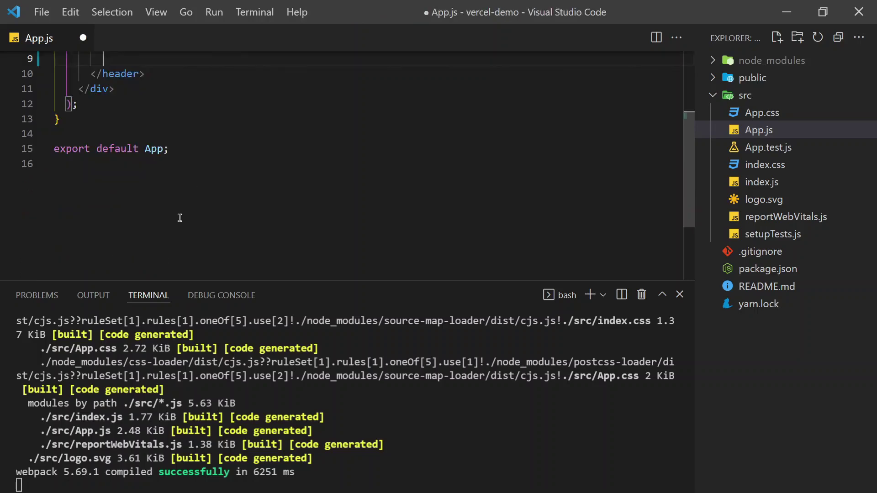
scroll(181, 219, up, 3)
key(BackSpace)
key(BackSpace)
key(BackSpace)
key(BackSpace)
key(BackSpace)
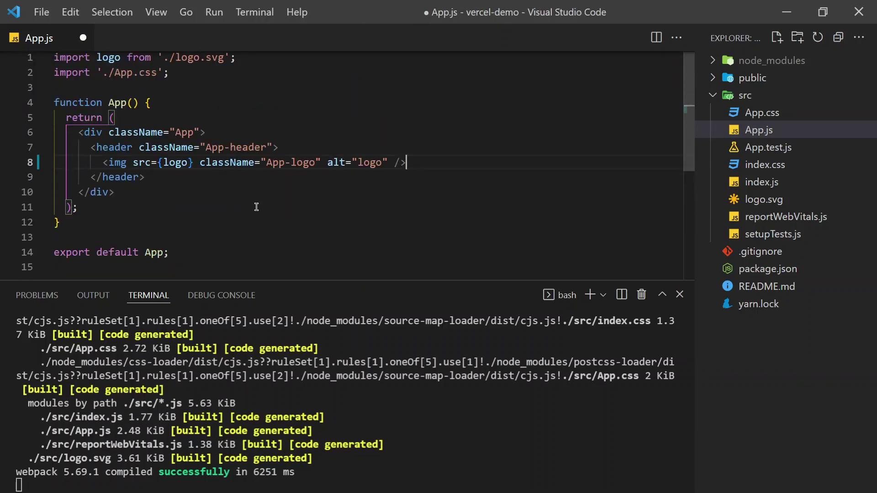
key(ctrl+s)
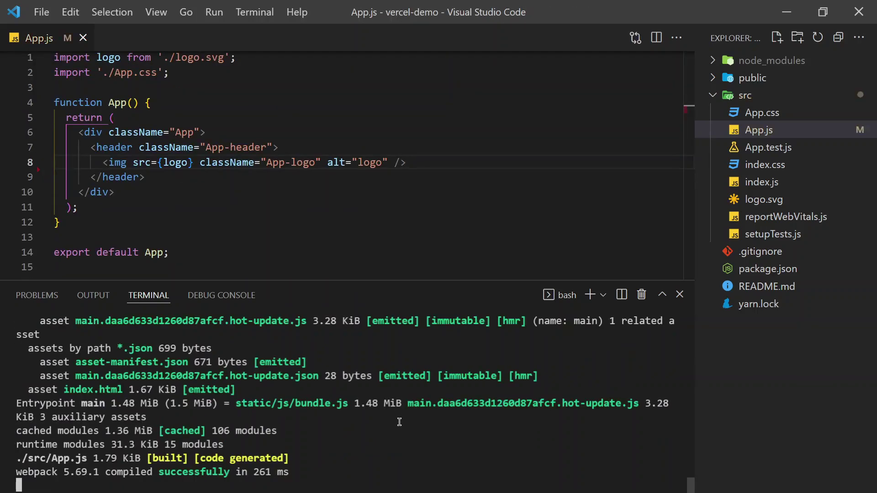
- Stop the development server and commit the change with git ca 'app changed'
key(ctrl+c)
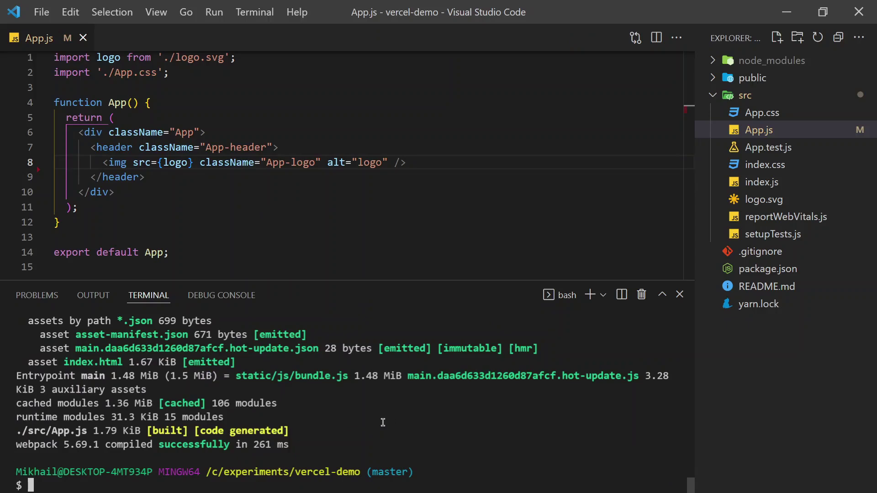
text(git ca 'app changed')
key(Return)
- Push the committed App.js change to the remote repository with git push and close the terminal
text(git push)
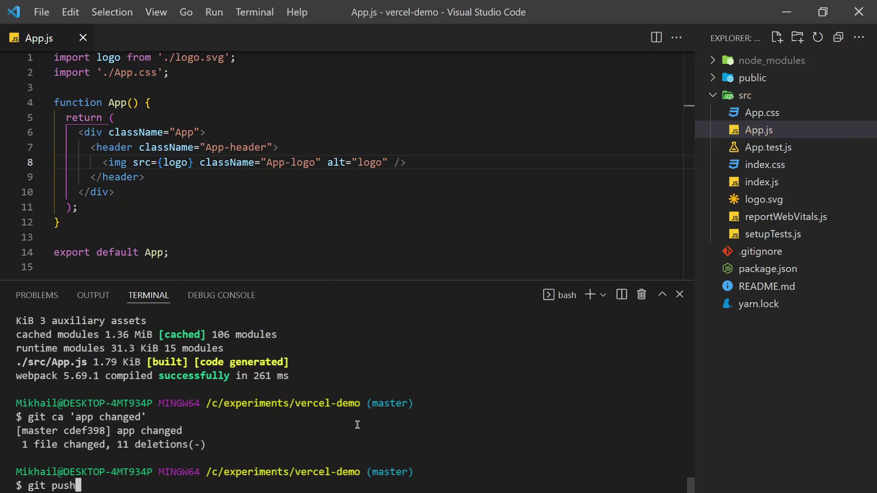
key(Return)
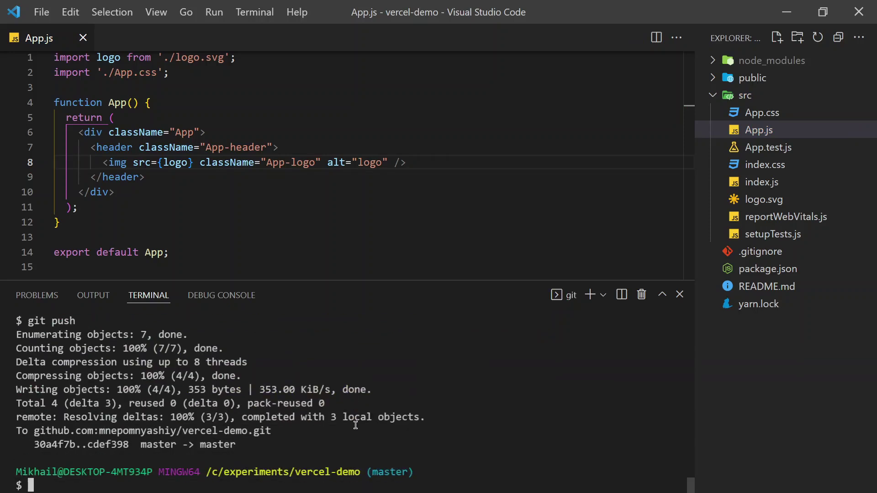
click(680, 295)
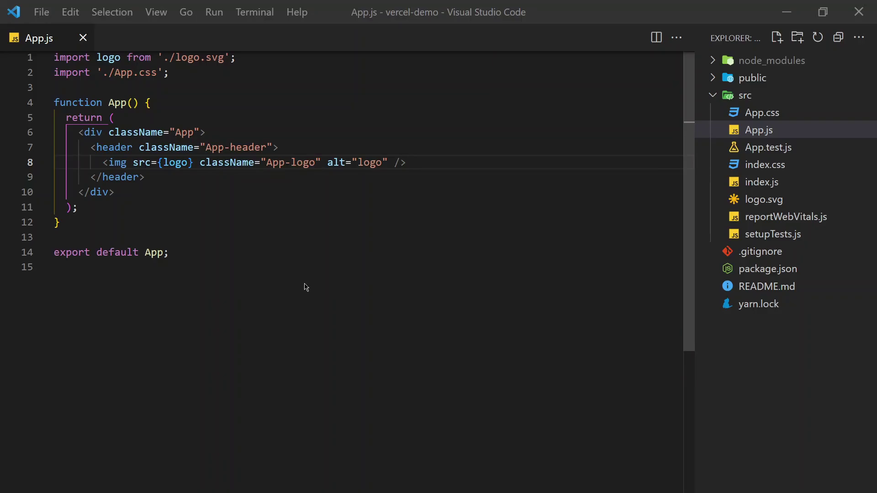
- Switch to the browser and review the vercel-demo project's production deployment and its note about updating through the master branch
key(alt+Tab)
click(177, 13)
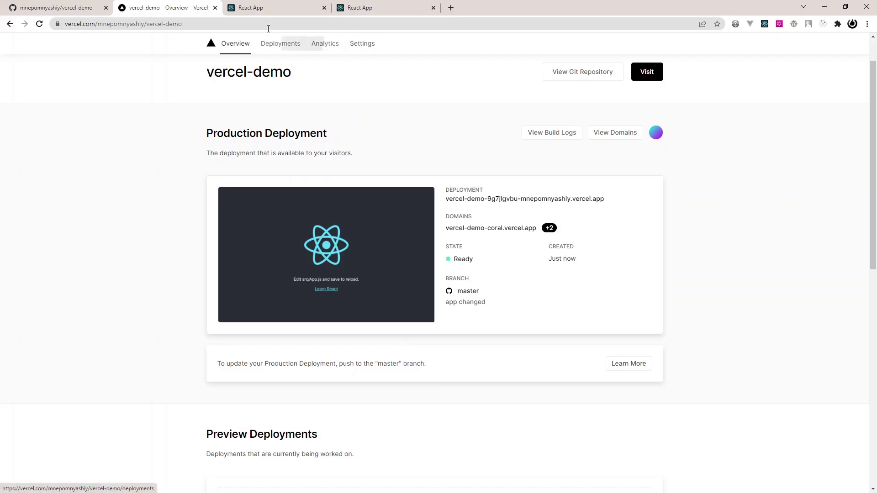
drag(248, 364, 397, 366)
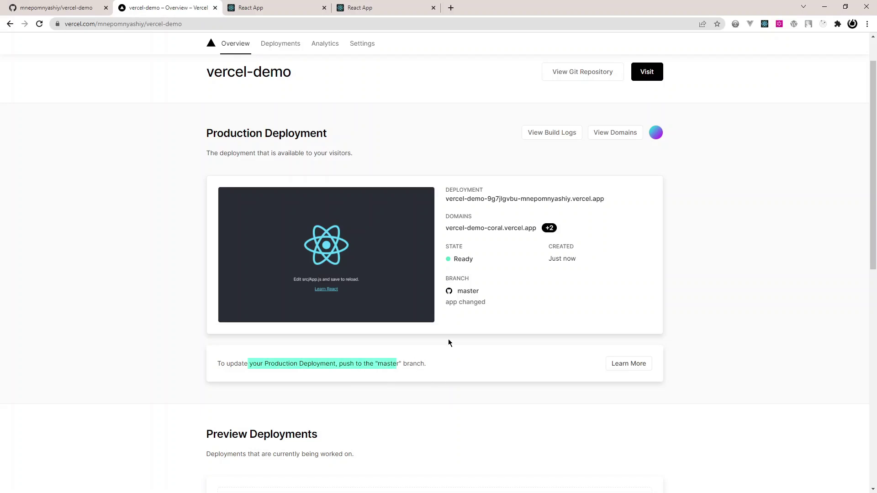
- Reload the live site at vercel-demo-coral.vercel.app to check the deployed change
click(305, 8)
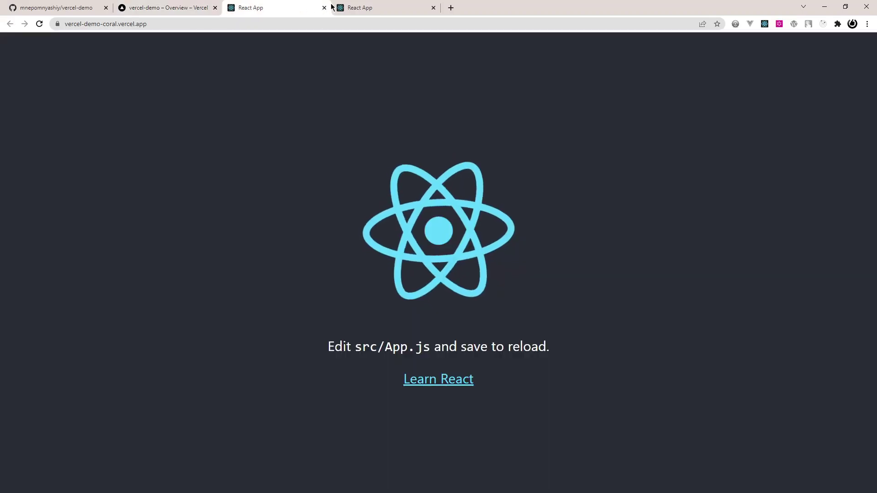
click(158, 21)
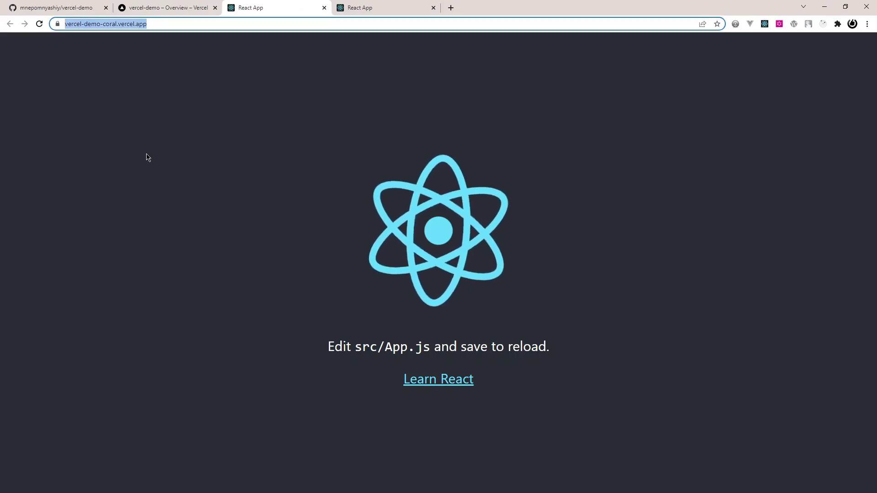
key(Return)
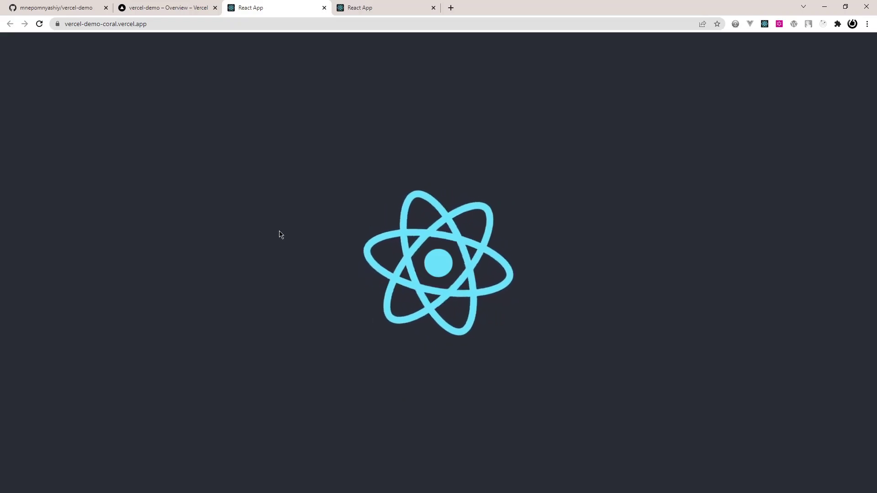
- Look at App.js in Visual Studio Code and return to the vercel-demo project overview in the browser
key(alt+Tab)
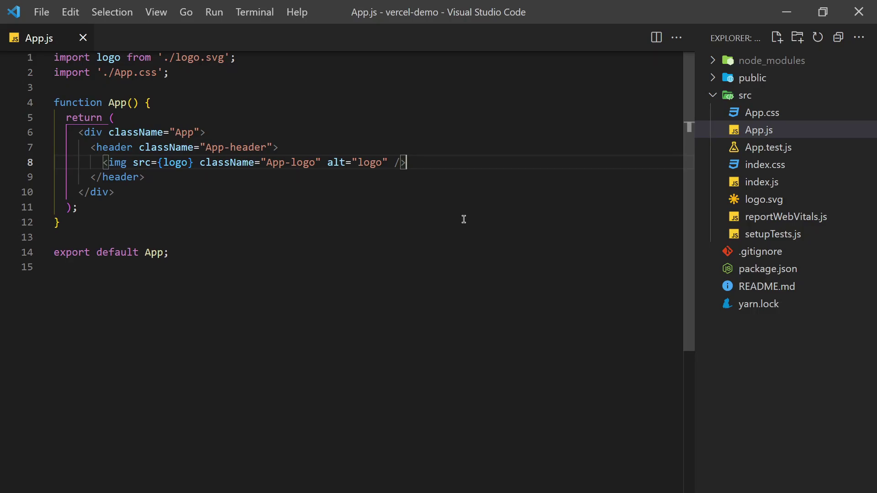
key(alt+Tab)
click(169, 9)
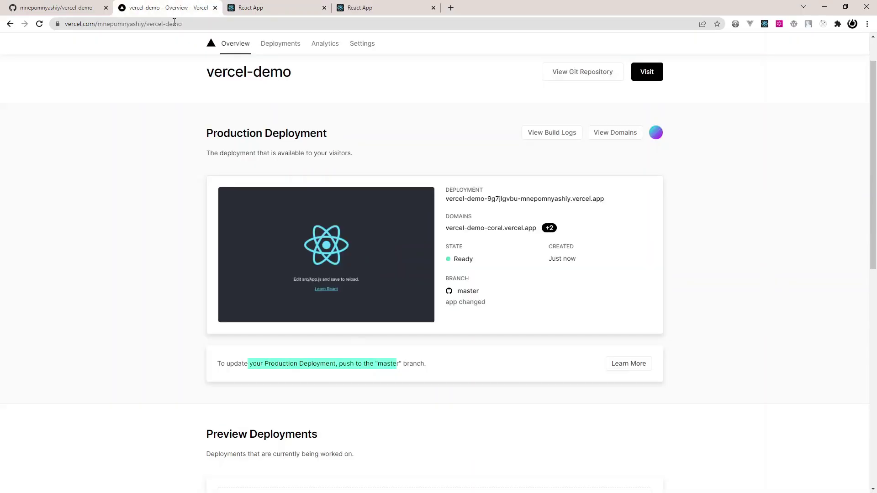